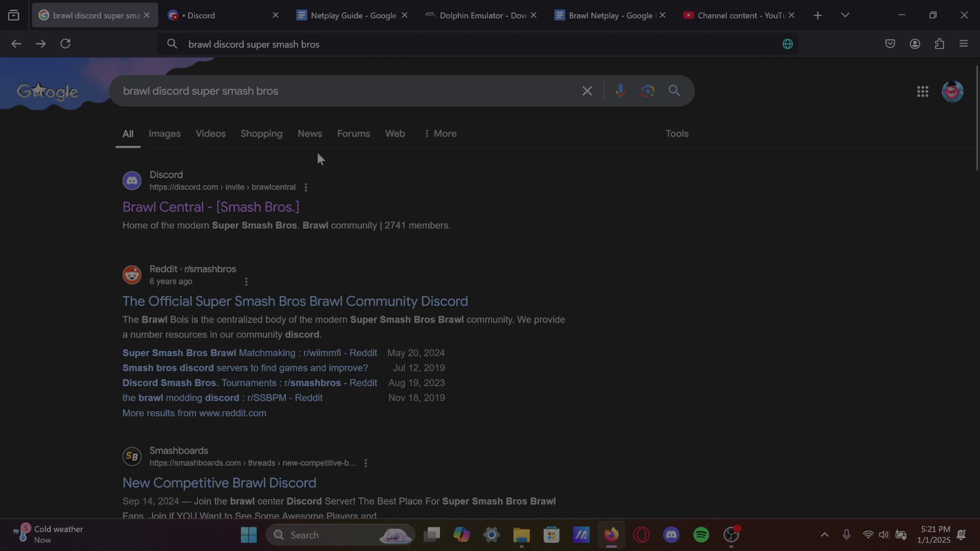
# Step: Read the Brawl Netplay guide description in Brawl Central's Resources and Guides channel
pyautogui.click(205, 9)
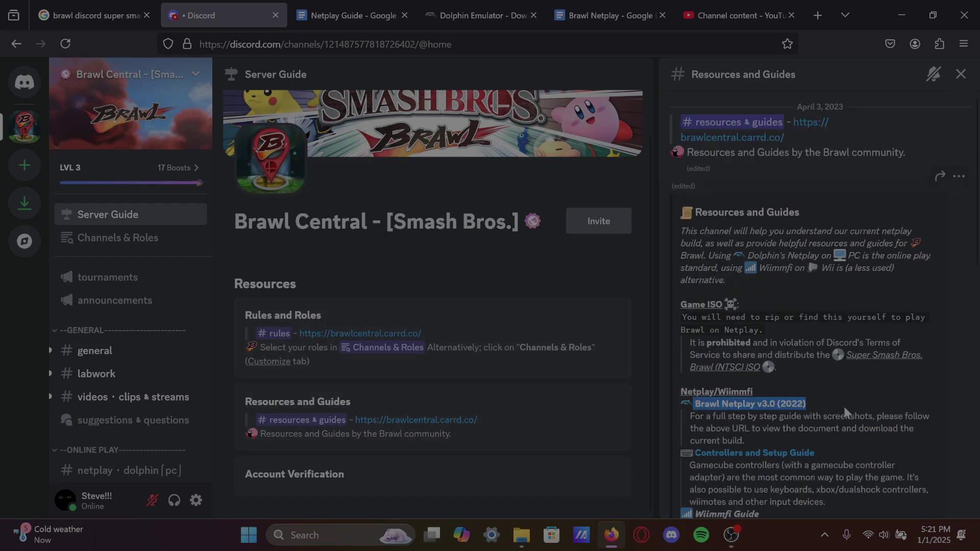
pyautogui.moveTo(806, 404)
pyautogui.mouseDown()
pyautogui.moveTo(757, 415)
pyautogui.moveTo(696, 405)
pyautogui.mouseUp()
# Step: Find the Netplay Guide's Brawl Netplay v3.0 (2022) section and preview the v3.zip Drive page
pyautogui.click(320, 15)
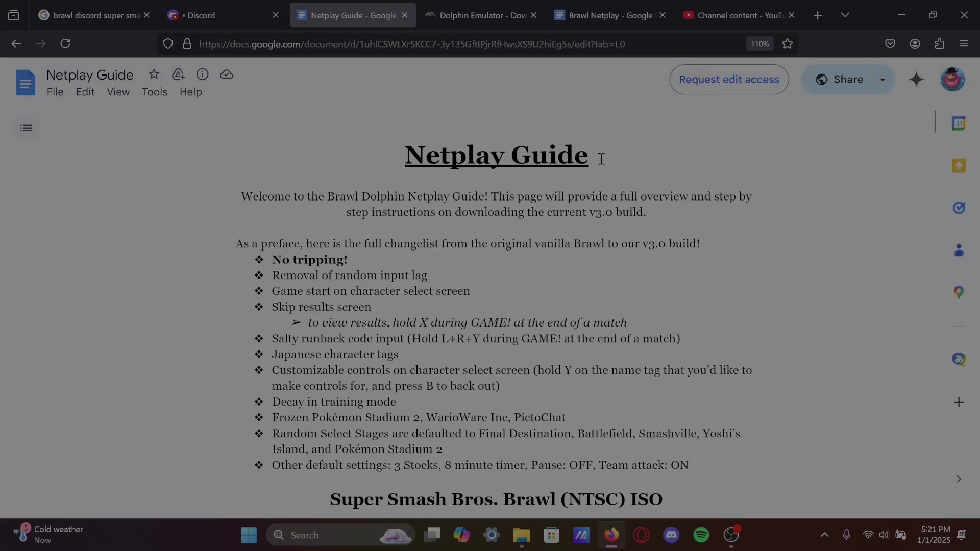
pyautogui.moveTo(601, 159); pyautogui.dragTo(315, 158)
pyautogui.scroll(-3, 443, 158)
pyautogui.scroll(-2, 539, 362)
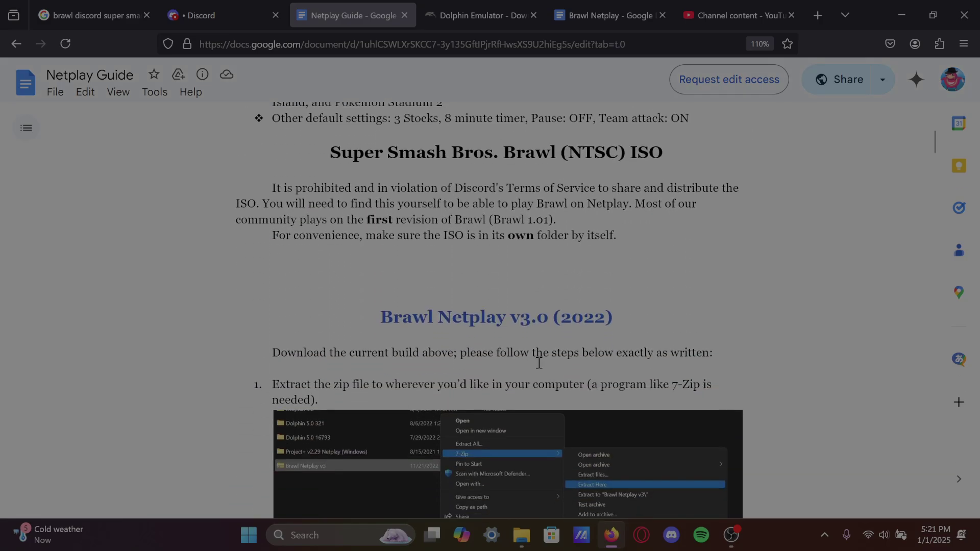
pyautogui.moveTo(631, 322); pyautogui.dragTo(387, 314)
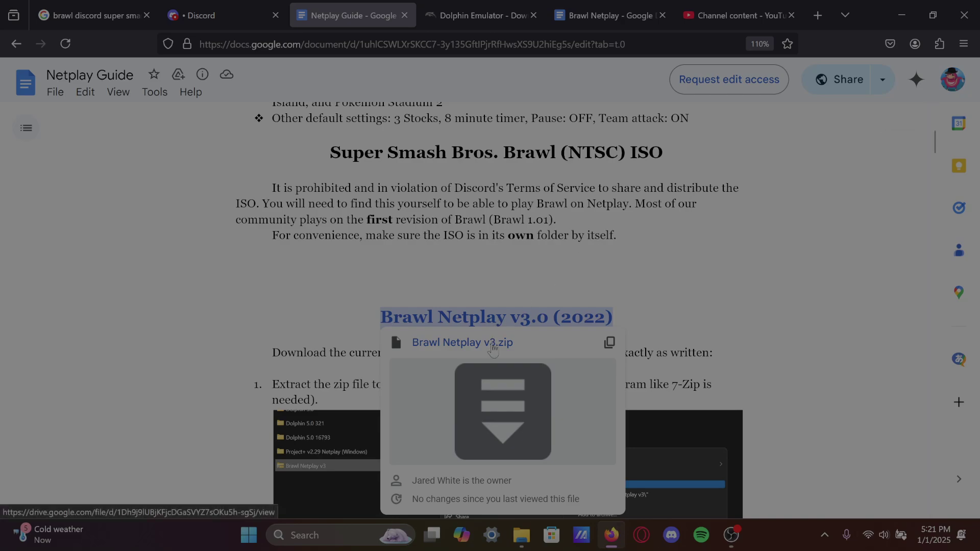
pyautogui.click(490, 344)
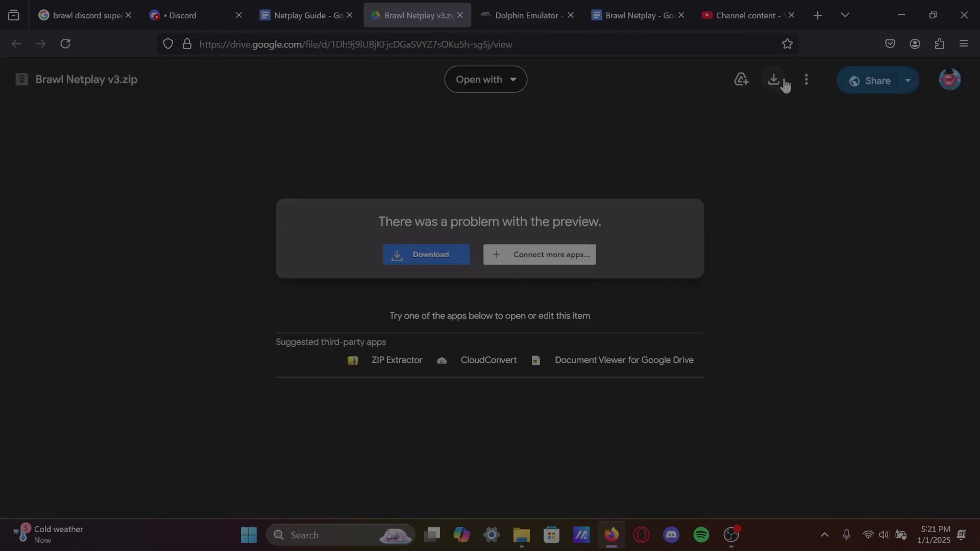
pyautogui.click(459, 14)
# Step: Bring up the dolphin-emu.org download page listing the 2412 December 2024 release
pyautogui.click(455, 17)
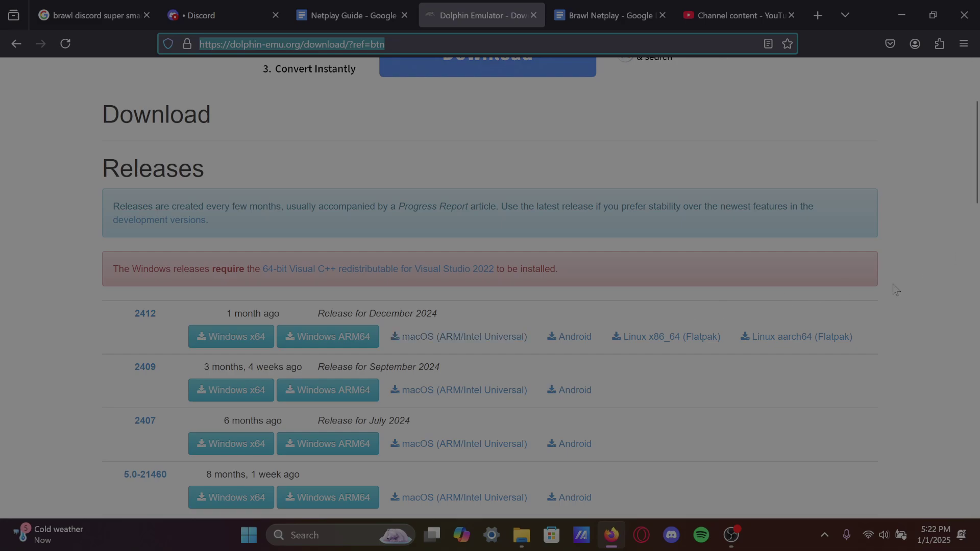
# Step: Minimize Firefox and select, then deselect, the Brawl desktop folders
pyautogui.click(905, 14)
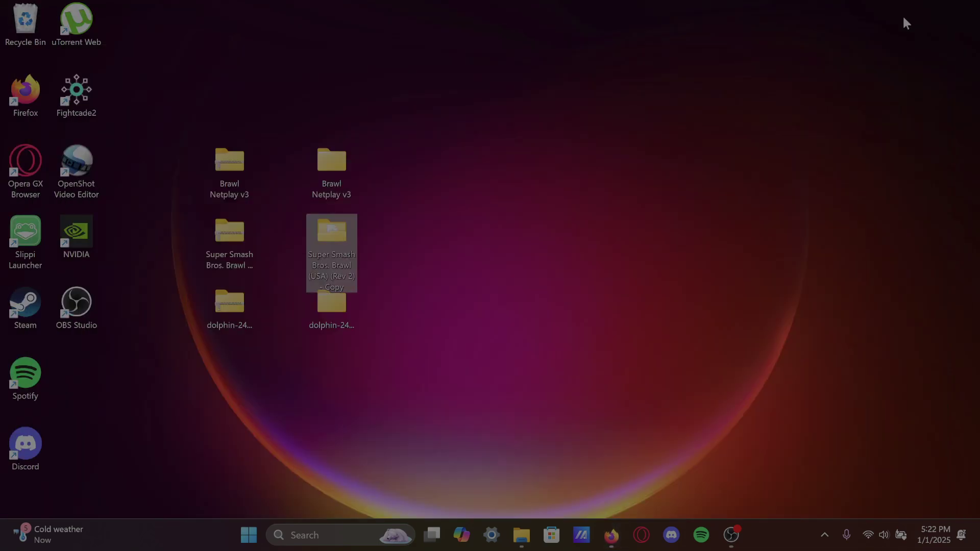
pyautogui.moveTo(557, 277)
pyautogui.mouseDown()
pyautogui.moveTo(272, 227)
pyautogui.moveTo(289, 219)
pyautogui.mouseUp()
pyautogui.click(432, 247)
pyautogui.moveTo(437, 240); pyautogui.dragTo(281, 269)
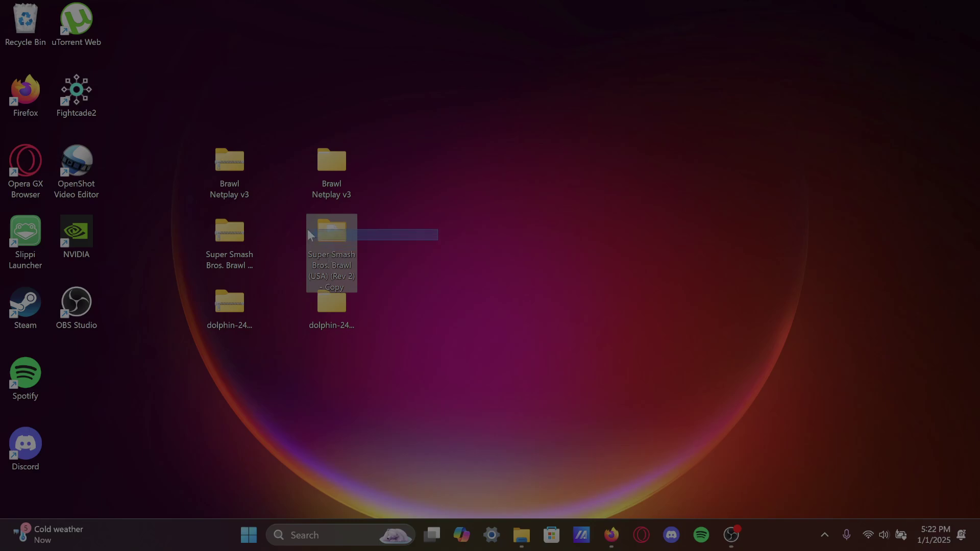
pyautogui.click(553, 182)
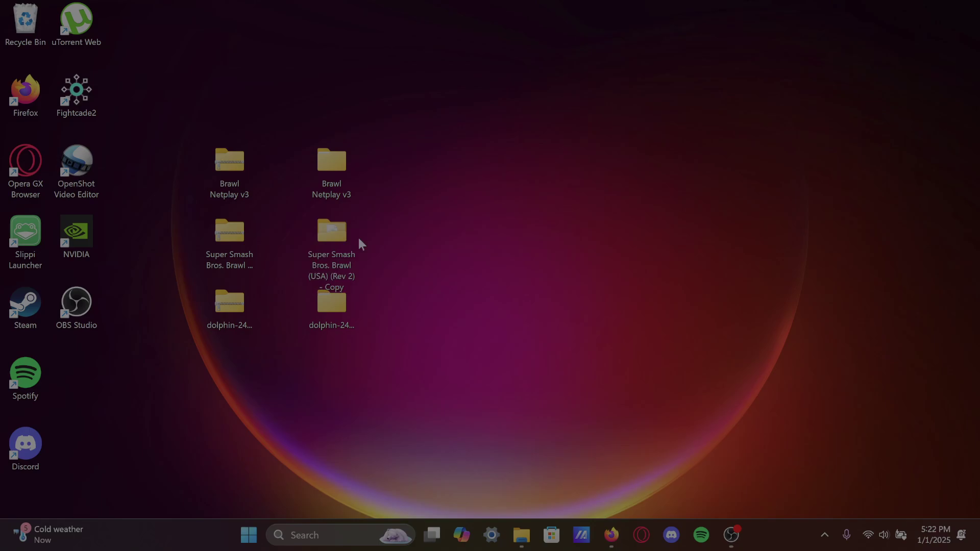
pyautogui.moveTo(388, 238)
pyautogui.mouseDown()
pyautogui.moveTo(321, 304)
pyautogui.moveTo(289, 258)
pyautogui.mouseUp()
pyautogui.click(423, 232)
# Step: Launch Dolphin.exe from the dolphin-2412-x64 Dolphin-x64 folder
pyautogui.doubleClick(344, 307)
pyautogui.doubleClick(298, 120)
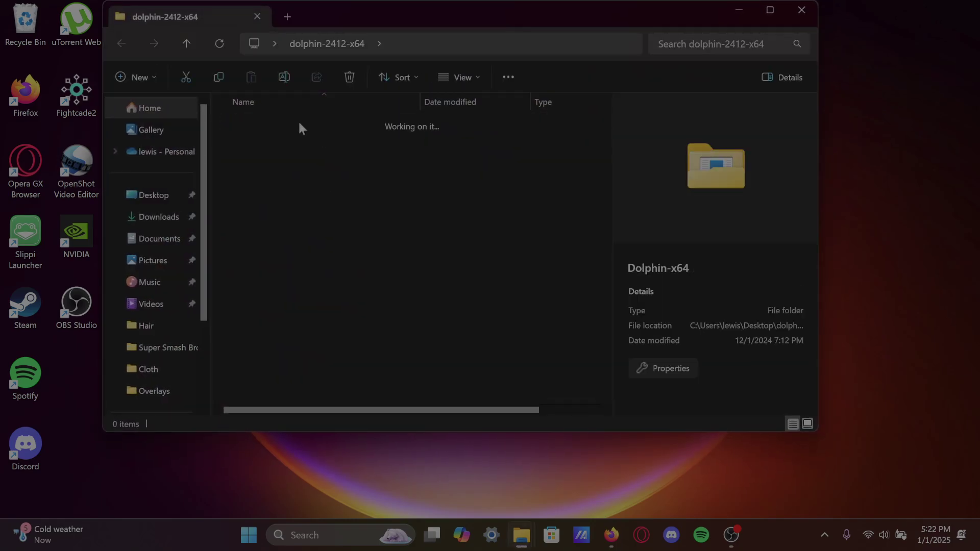
pyautogui.doubleClick(284, 197)
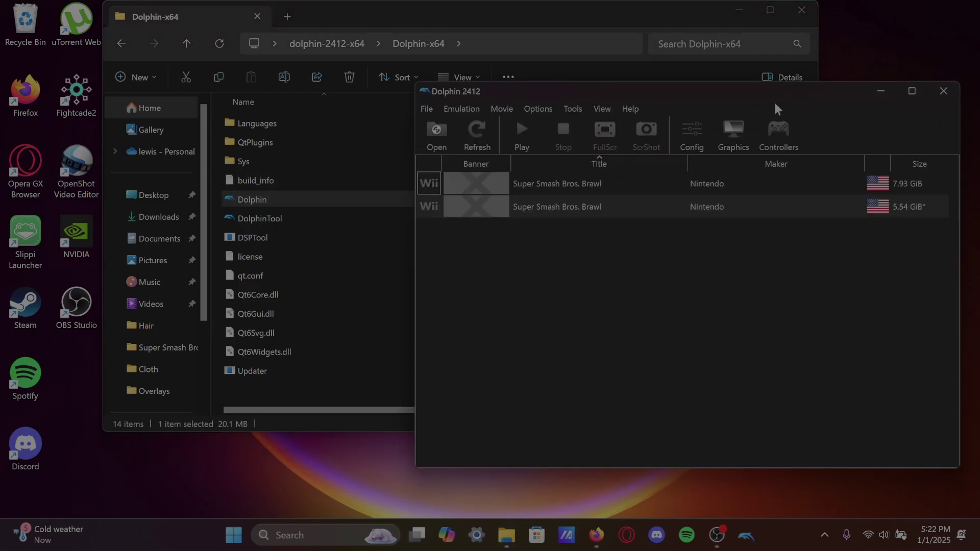
# Step: Remove the existing Brawl game folder from Dolphin's Paths settings
pyautogui.click(696, 137)
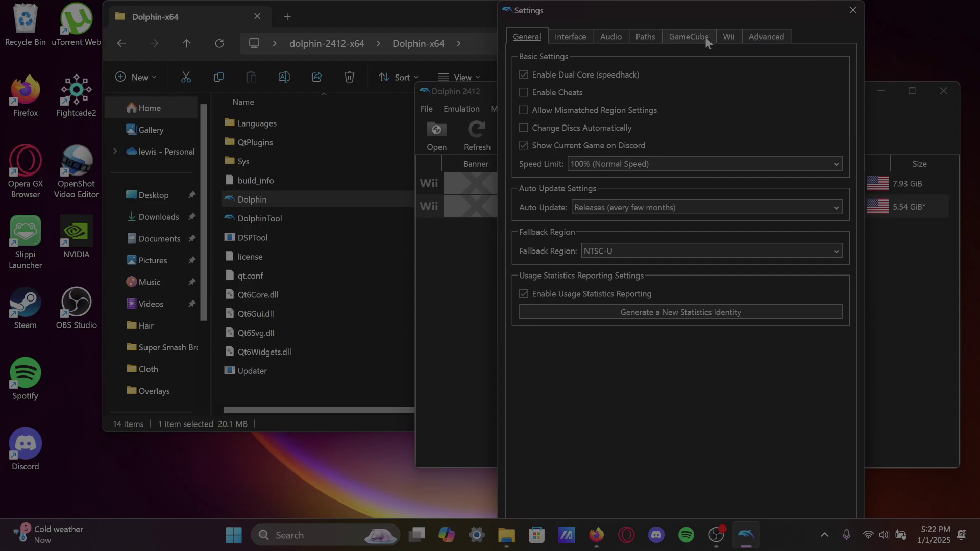
pyautogui.click(649, 35)
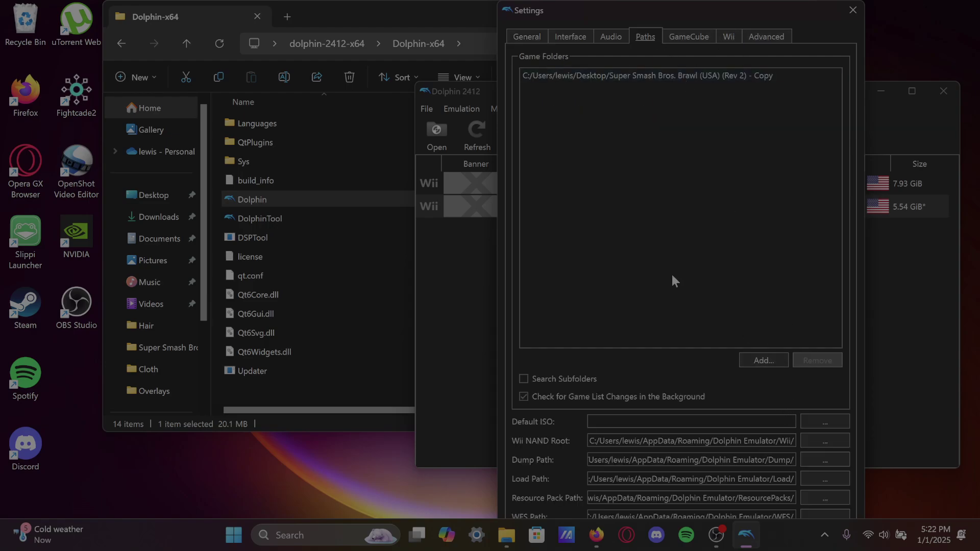
pyautogui.click(661, 74)
pyautogui.click(825, 364)
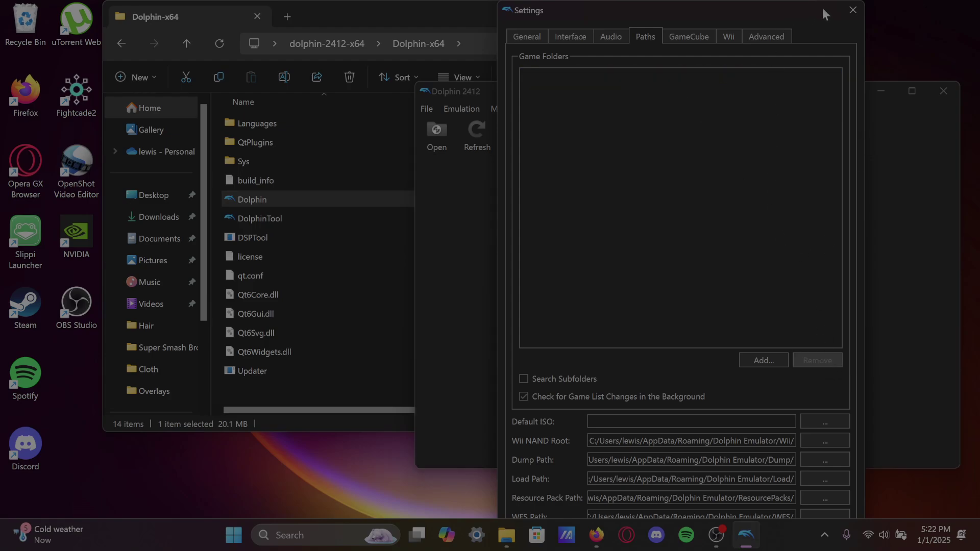
pyautogui.click(852, 10)
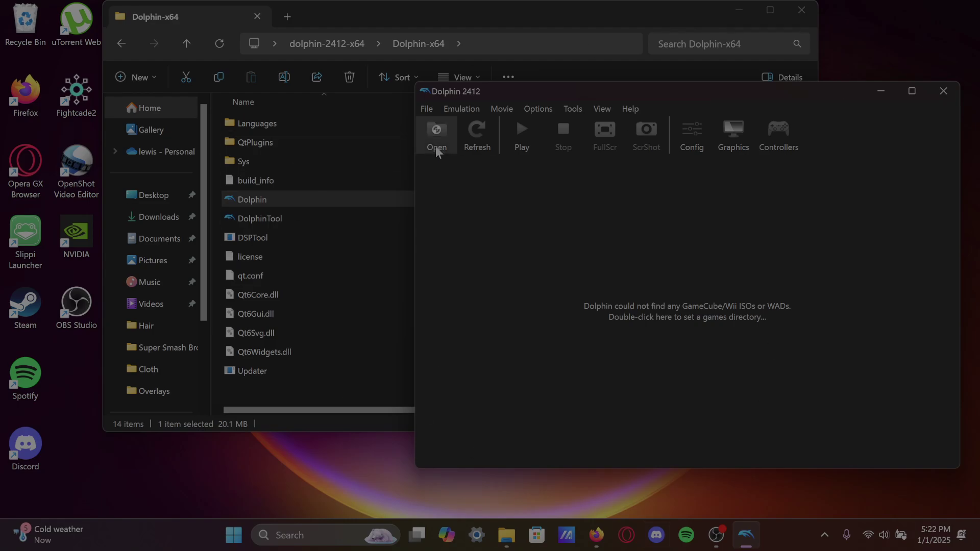
# Step: Add the Desktop 'Super Smash Bros. Brawl (USA) (Rev 2) - Copy' folder as games directory
pyautogui.doubleClick(704, 305)
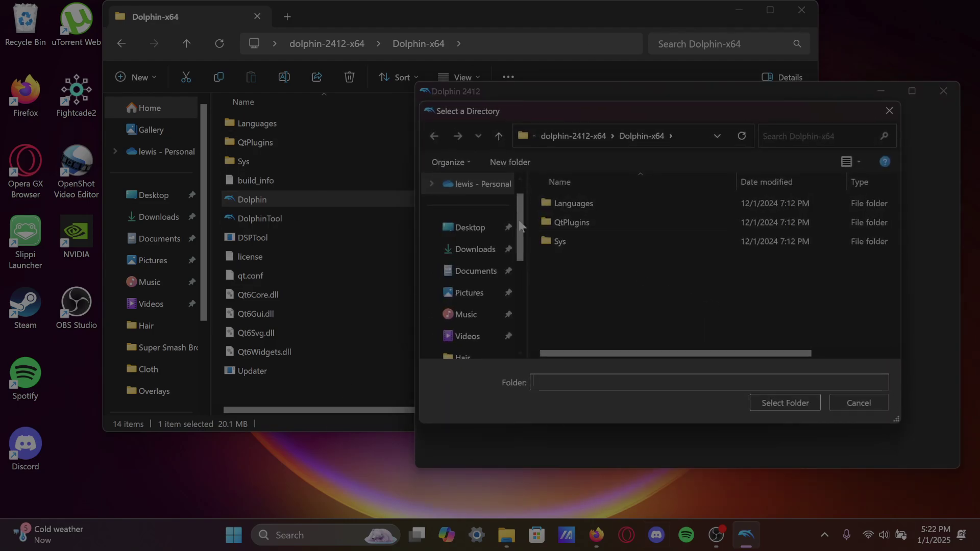
pyautogui.click(475, 230)
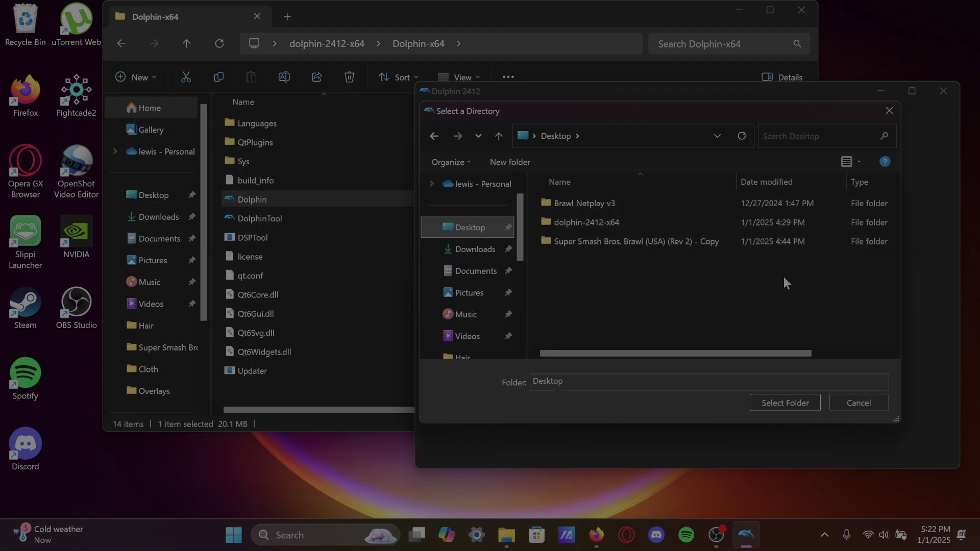
pyautogui.click(764, 242)
pyautogui.click(789, 403)
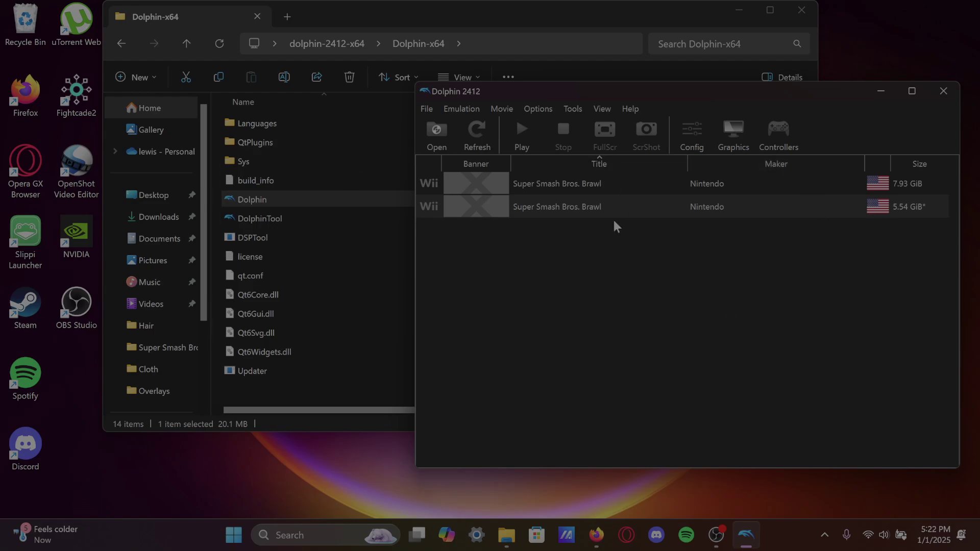
# Step: Start converting the first Brawl entry (7.93 GiB) with output format ISO
pyautogui.rightClick(636, 183)
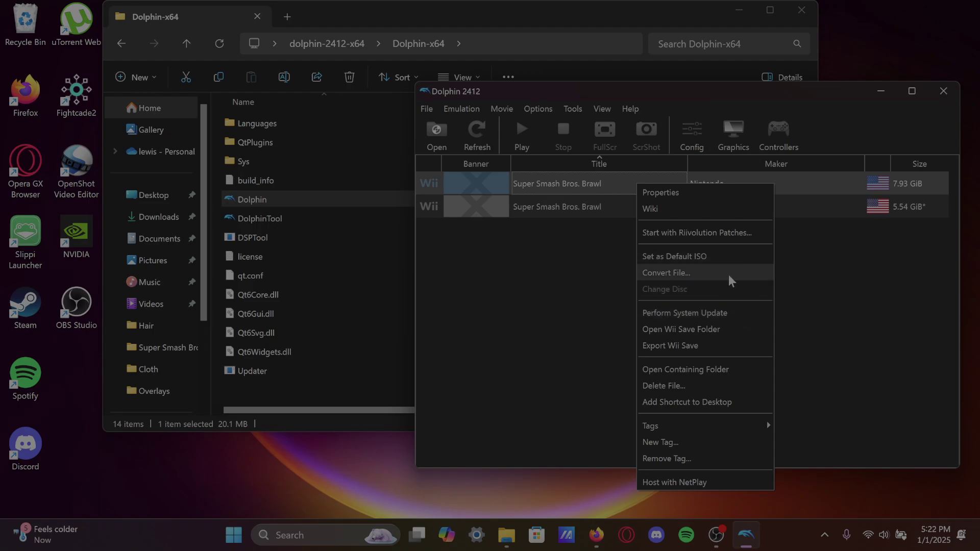
pyautogui.click(666, 274)
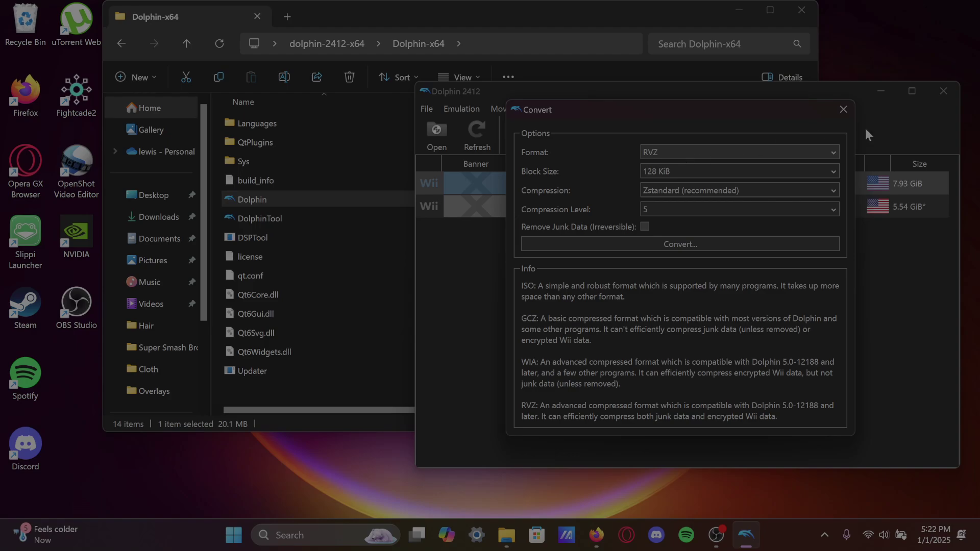
pyautogui.click(753, 152)
pyautogui.click(678, 165)
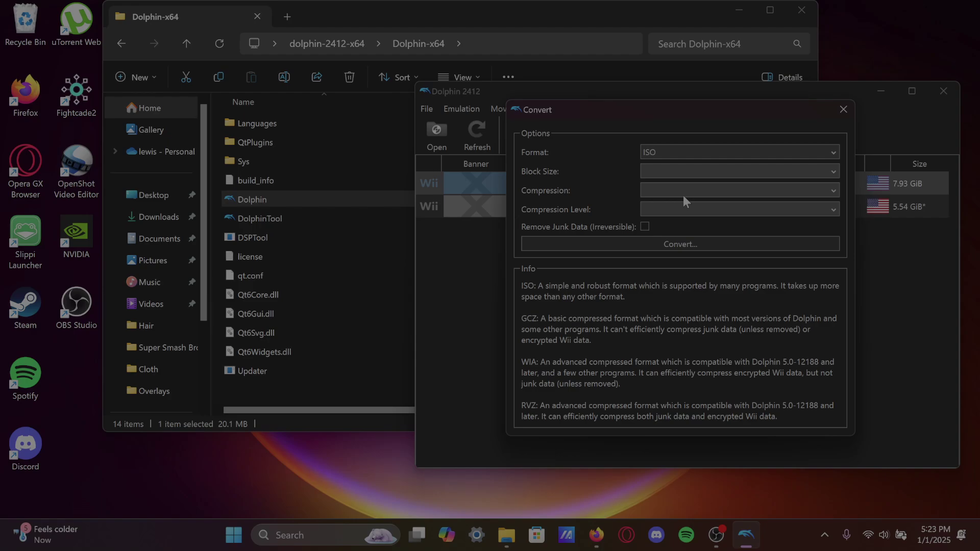
# Step: Close the Convert dialog, Dolphin 2412 and the Dolphin-x64 folder window
pyautogui.click(844, 110)
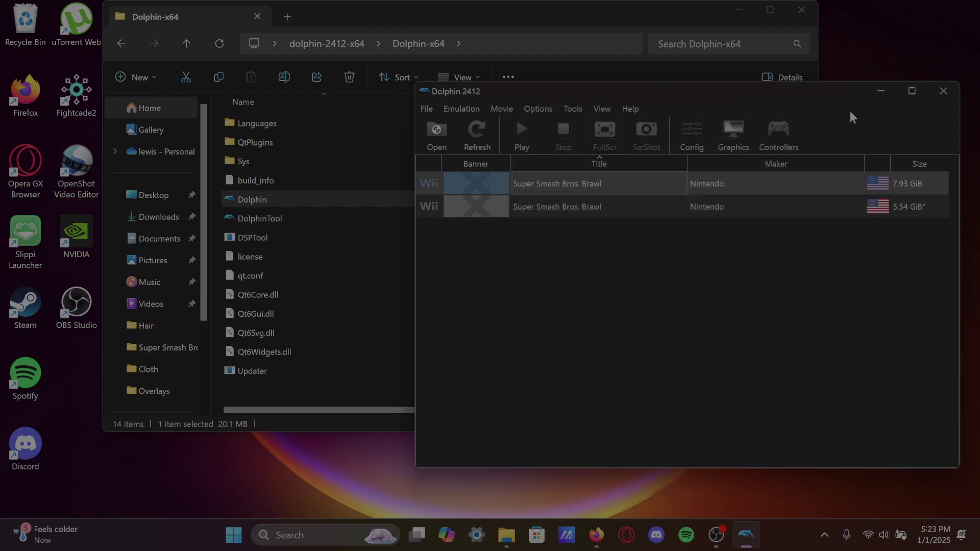
pyautogui.click(476, 212)
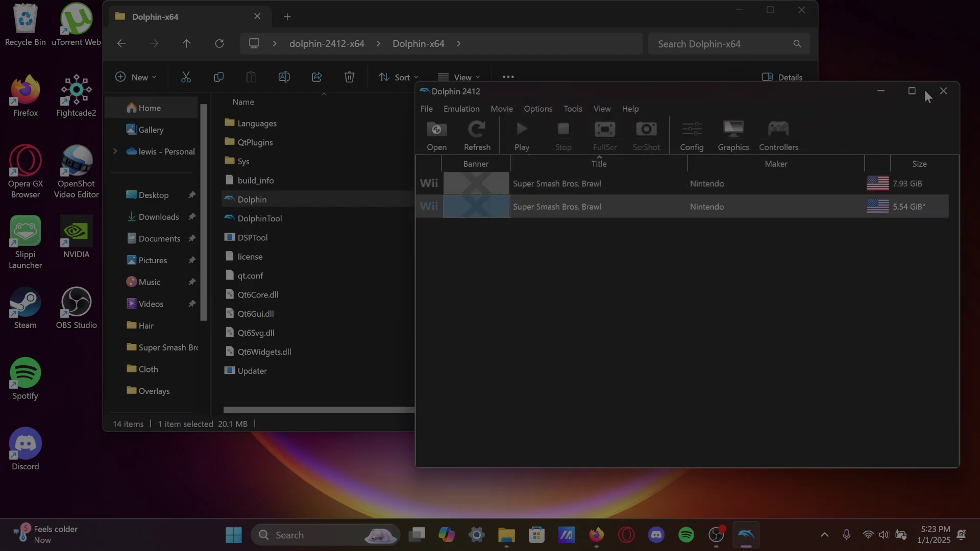
pyautogui.click(943, 92)
pyautogui.click(740, 10)
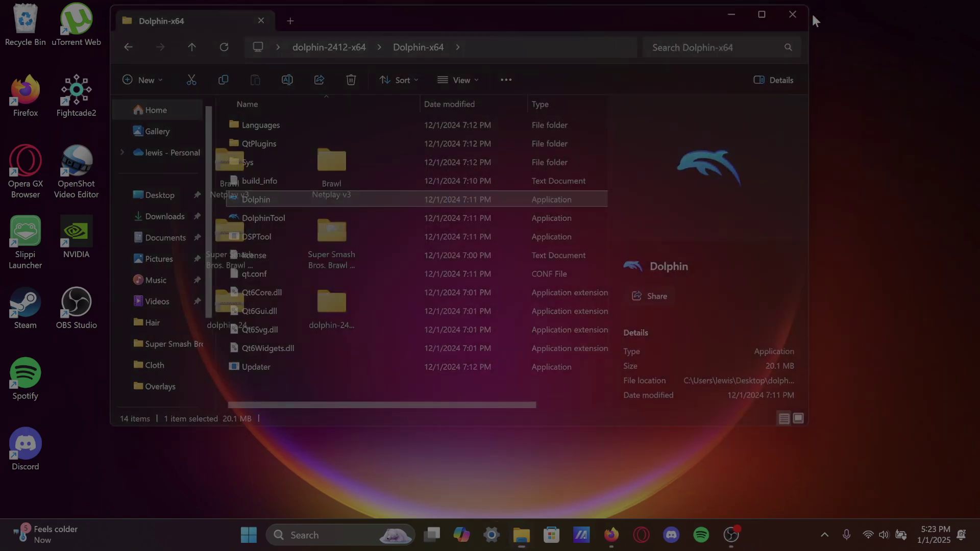
# Step: Check the 7.92 GB Rev 2 disc image in the Brawl copy folder, then close it
pyautogui.doubleClick(344, 234)
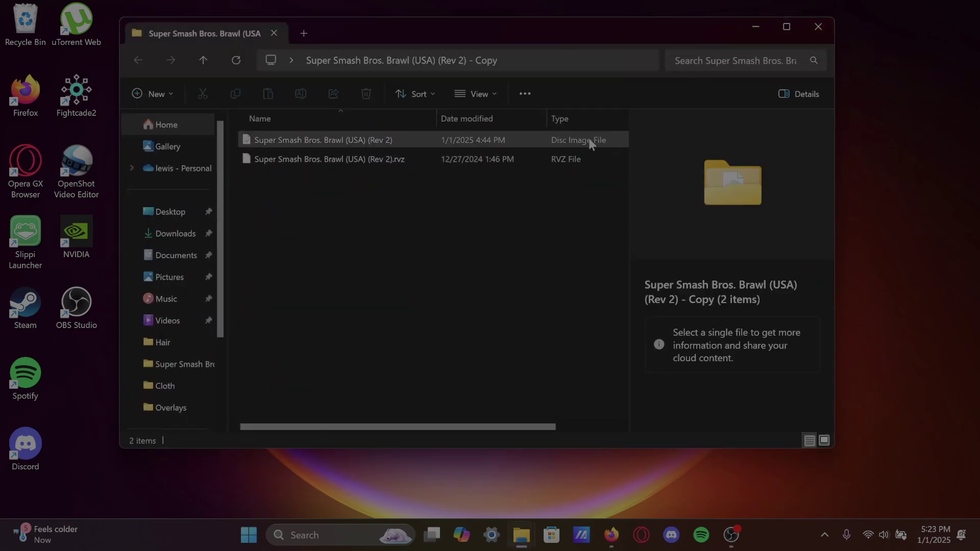
pyautogui.click(591, 143)
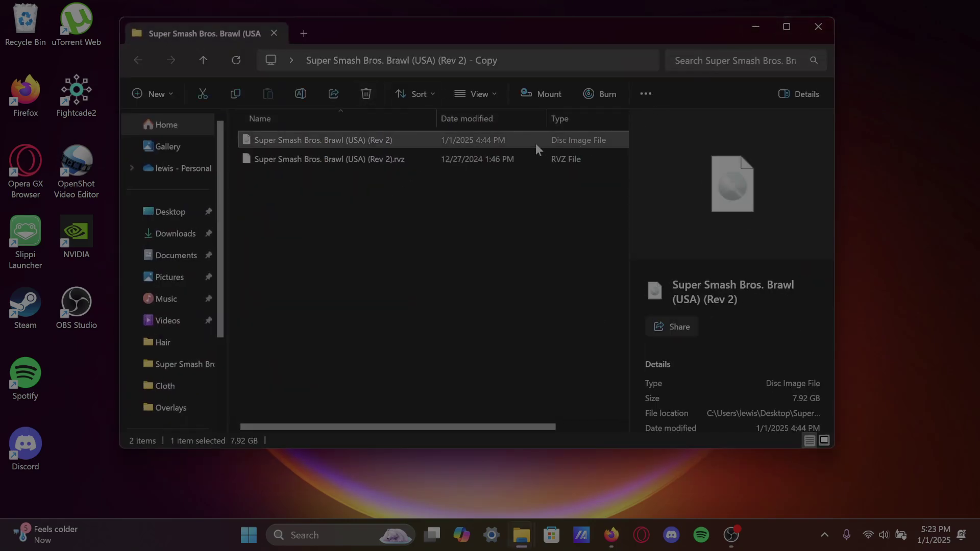
pyautogui.moveTo(731, 307)
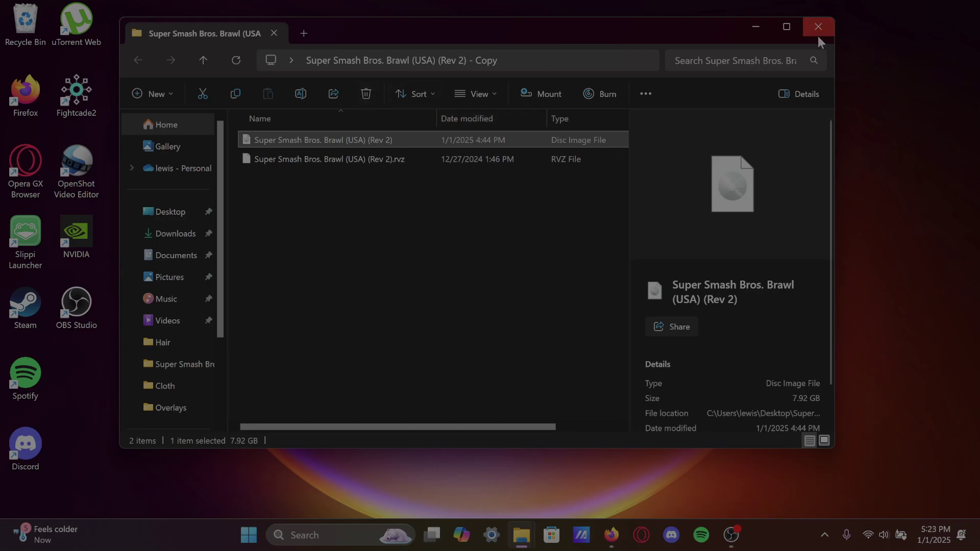
pyautogui.click(824, 29)
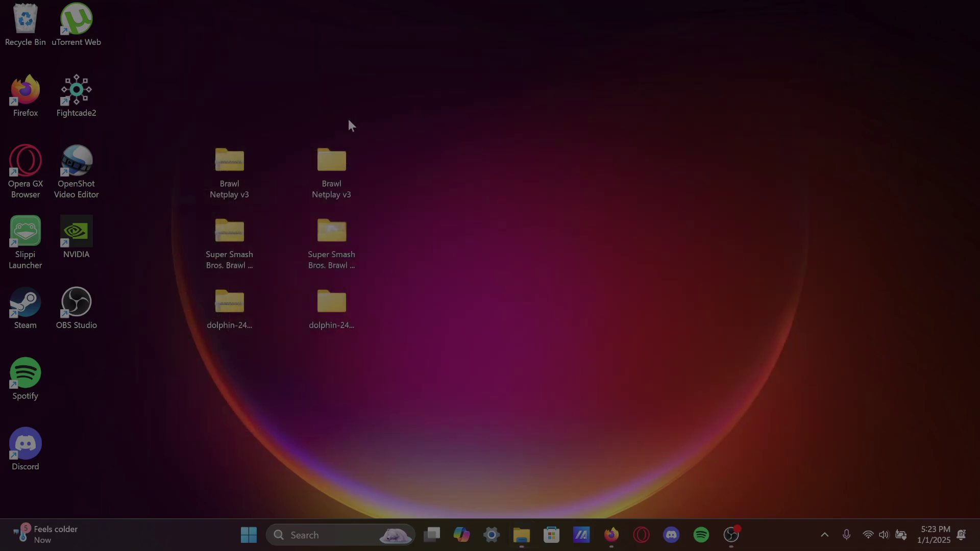
# Step: Launch Ishiiruka-Dolphin from the inner Brawl Netplay v3 desktop folder
pyautogui.doubleClick(334, 166)
pyautogui.doubleClick(422, 155)
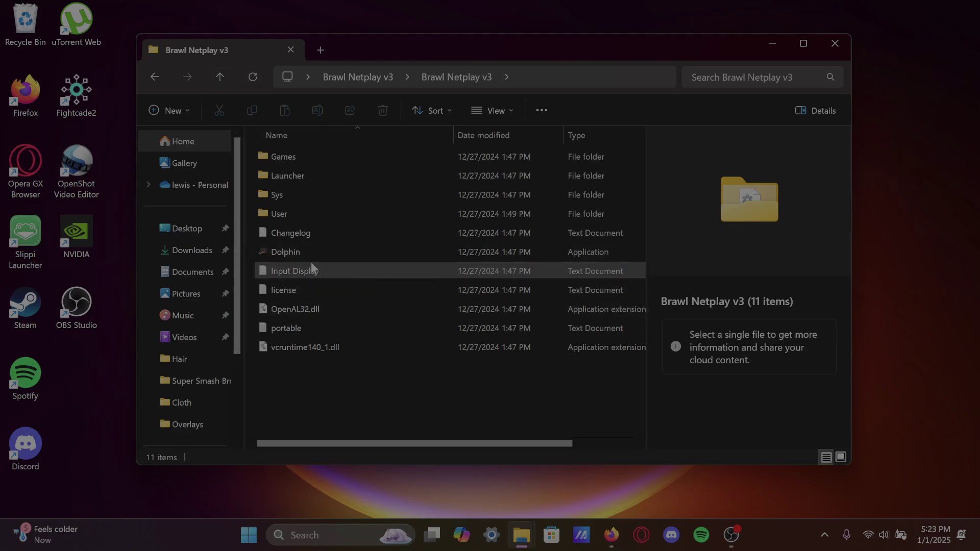
pyautogui.doubleClick(264, 256)
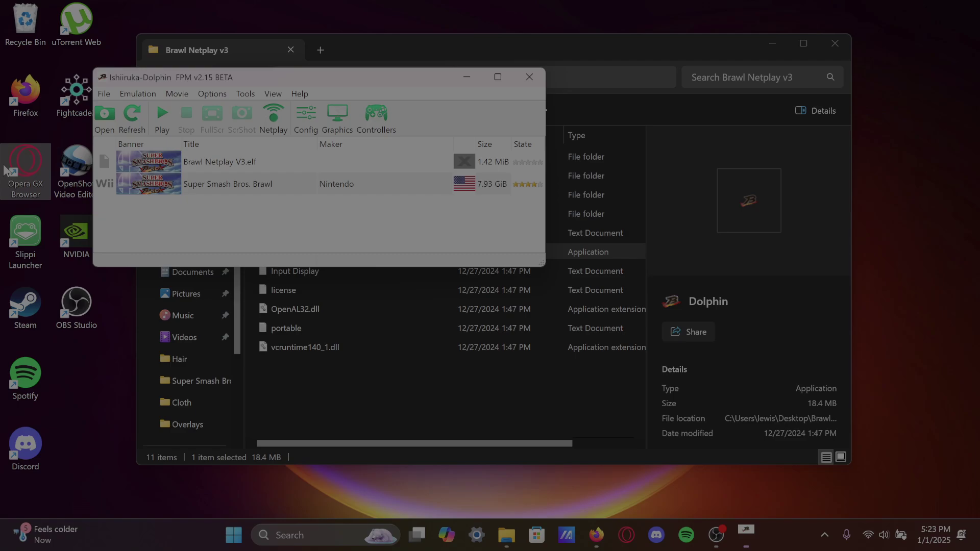
# Step: Remove the Brawl copy folder from Ishiiruka-Dolphin's ISO directories
pyautogui.click(305, 117)
pyautogui.click(379, 32)
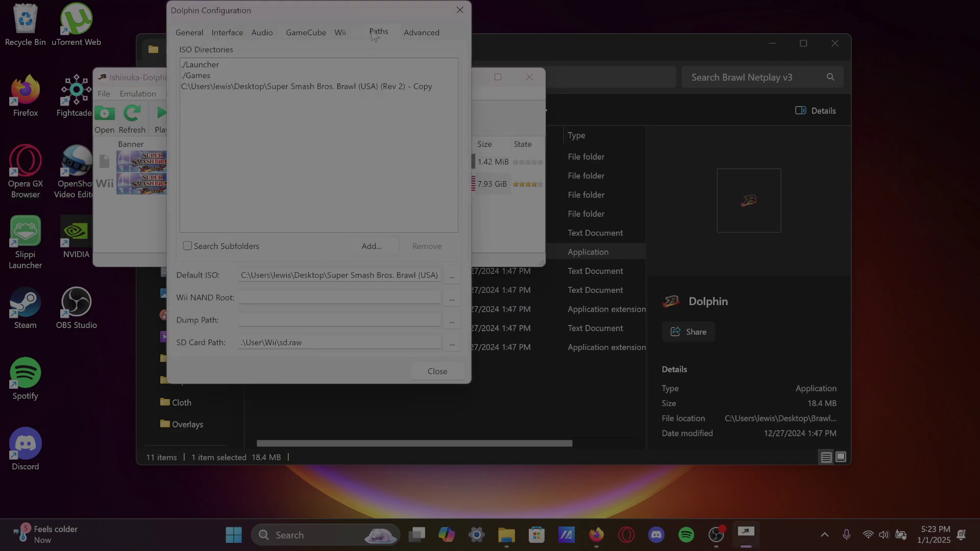
pyautogui.click(354, 87)
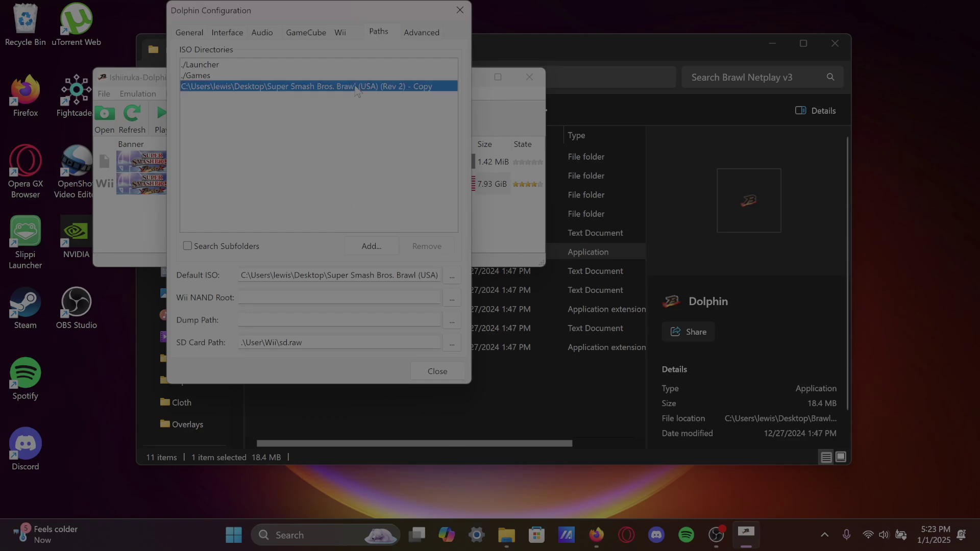
pyautogui.click(427, 246)
# Step: Clear the Default ISO field so it is blank
pyautogui.click(451, 275)
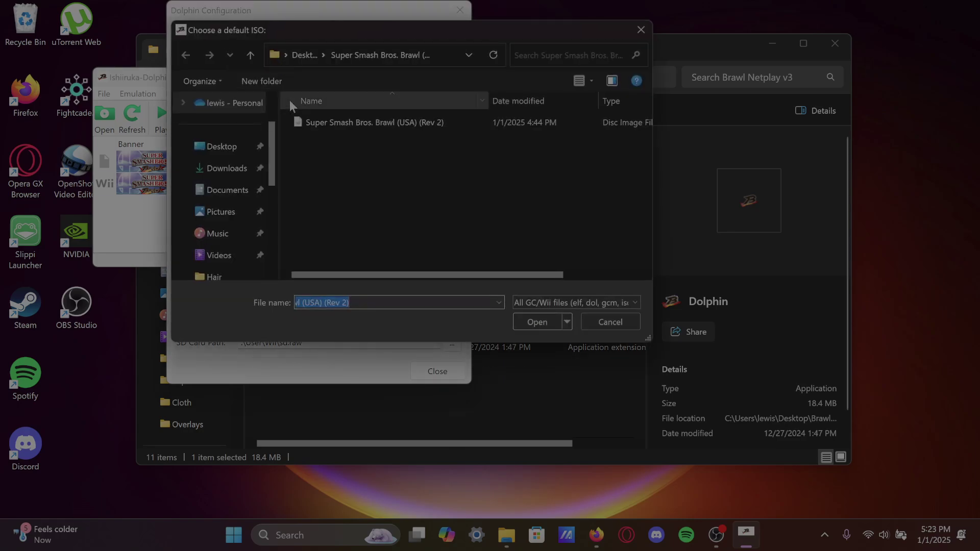
pyautogui.click(589, 327)
pyautogui.hotkey('ctrl', 'a')
pyautogui.press('BackSpace')
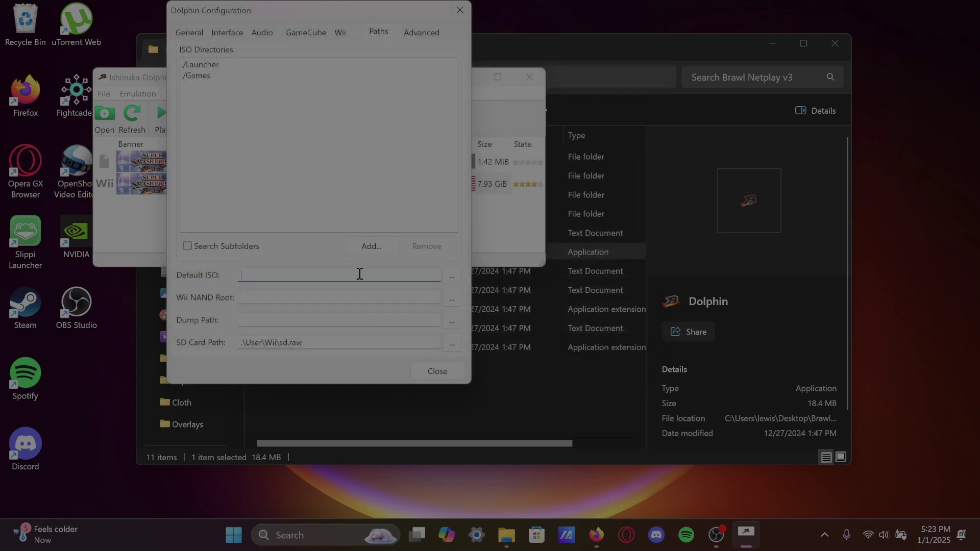
# Step: Close the configuration, then briefly open and close the NetPlay setup
pyautogui.click(438, 373)
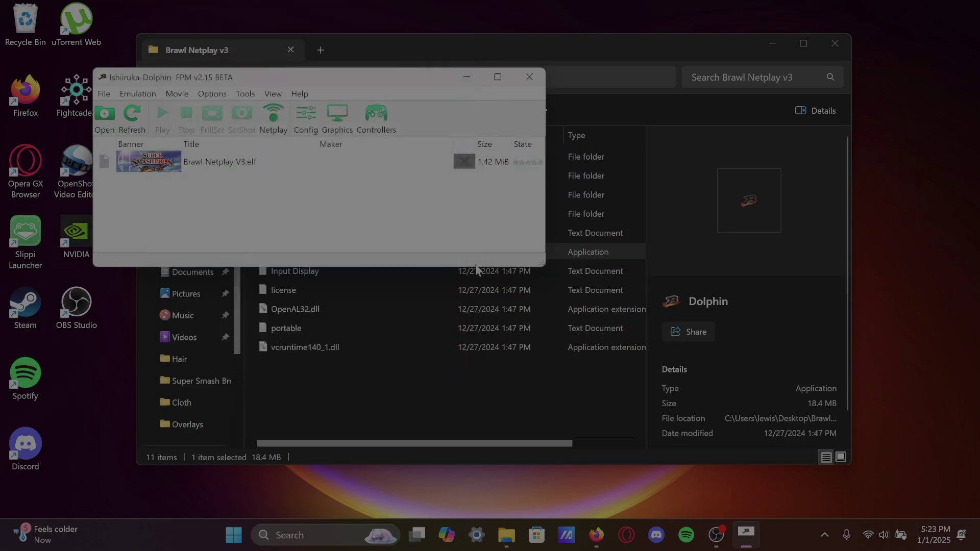
pyautogui.click(273, 118)
pyautogui.click(481, 39)
# Step: Re-add the Desktop 'Super Smash Bros. Brawl (USA) (Rev 2) - Copy' folder to ISO directories
pyautogui.click(304, 118)
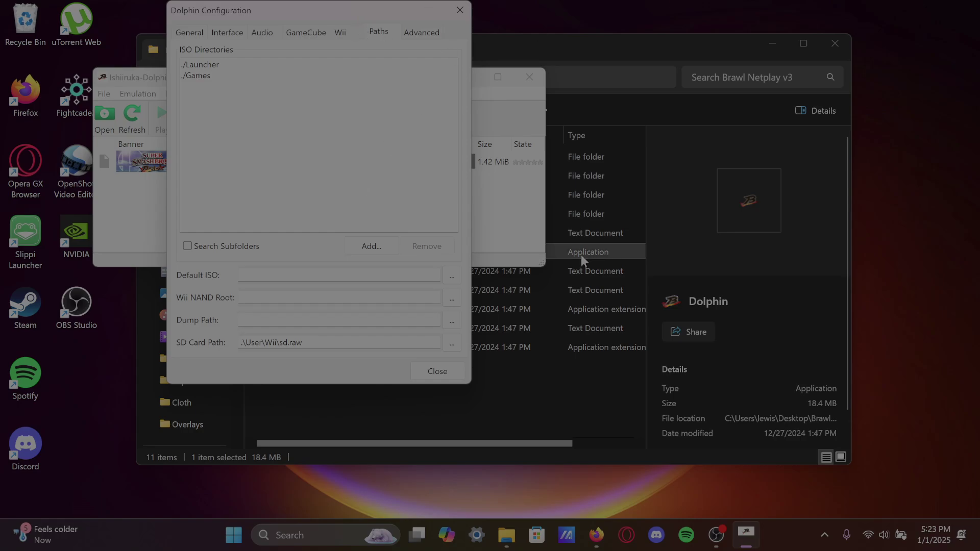
pyautogui.click(368, 247)
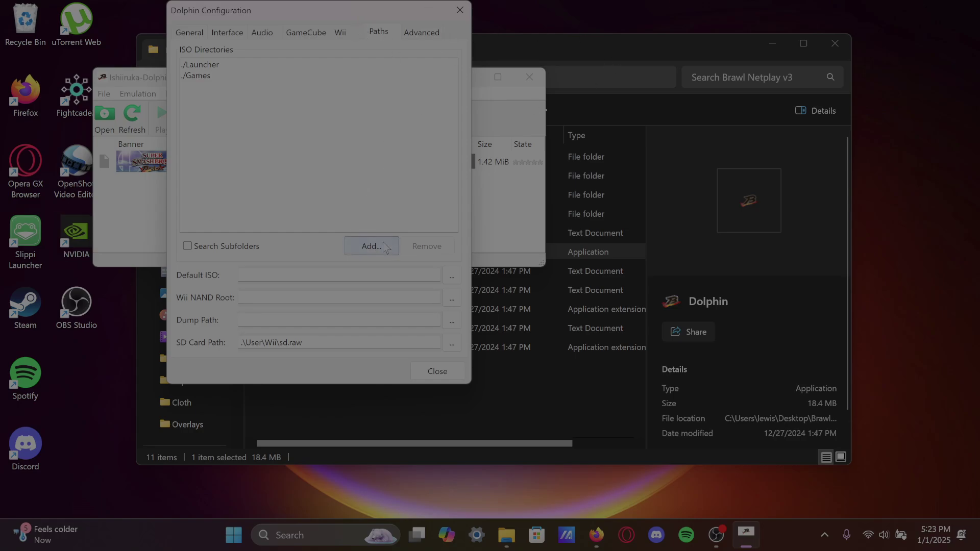
pyautogui.click(222, 147)
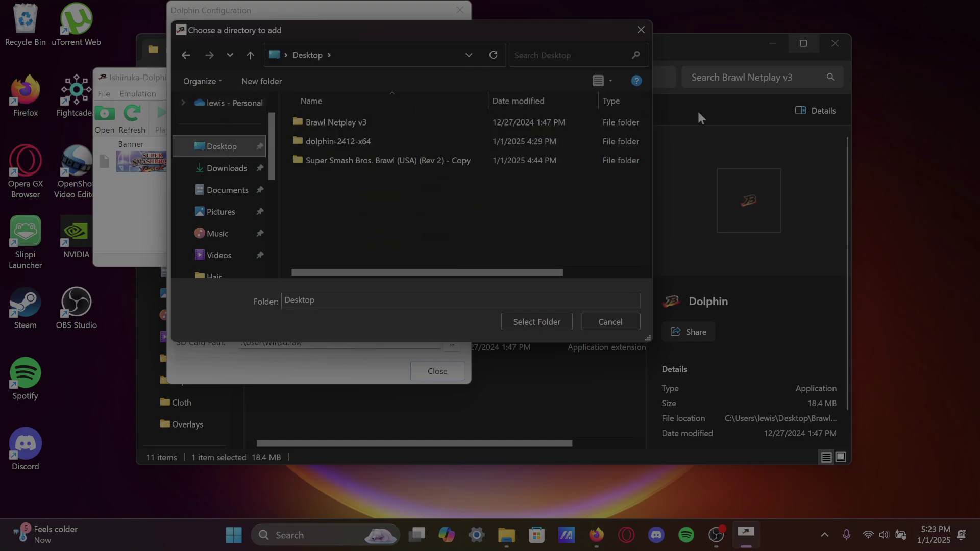
pyautogui.click(460, 162)
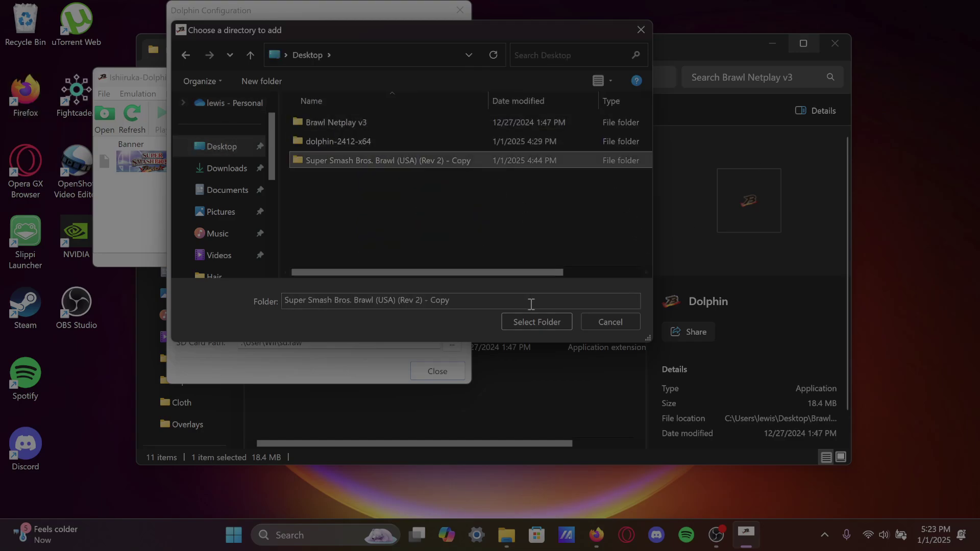
pyautogui.click(536, 321)
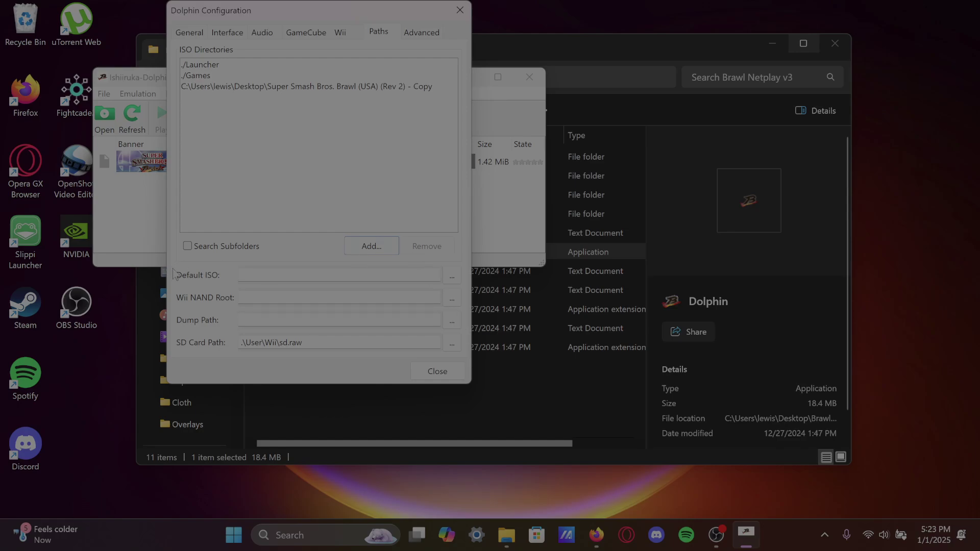
# Step: Set Super Smash Bros. Brawl (USA) (Rev 2) as the default ISO and close the configuration
pyautogui.click(452, 277)
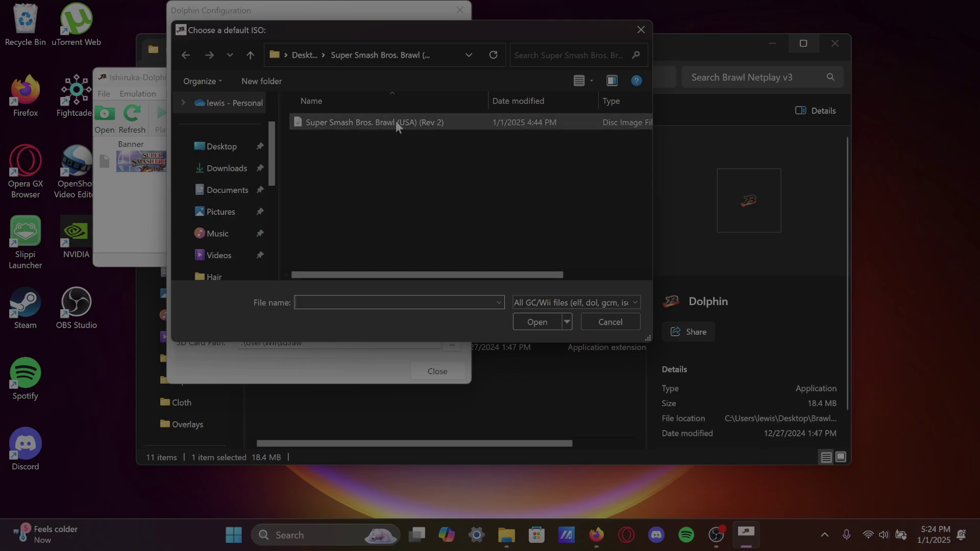
pyautogui.click(397, 122)
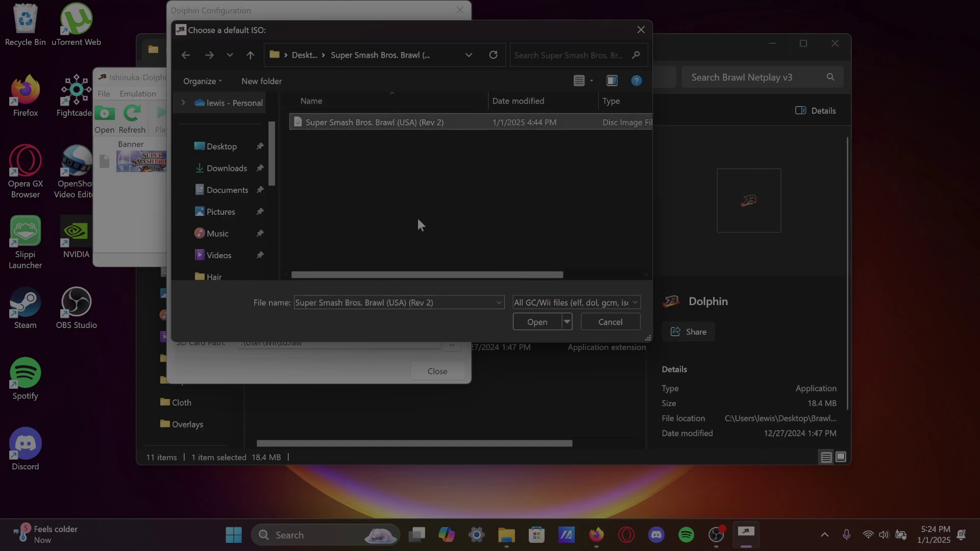
pyautogui.click(523, 328)
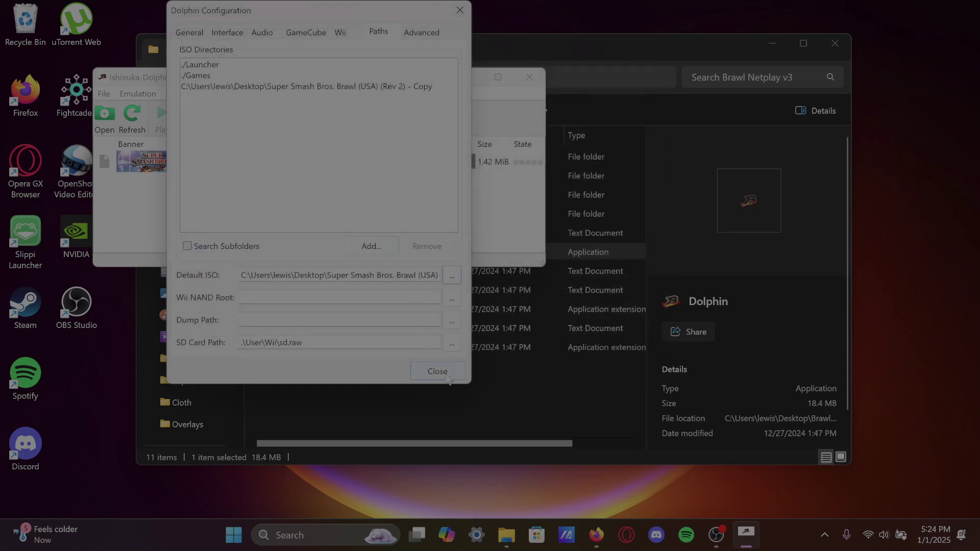
pyautogui.click(438, 371)
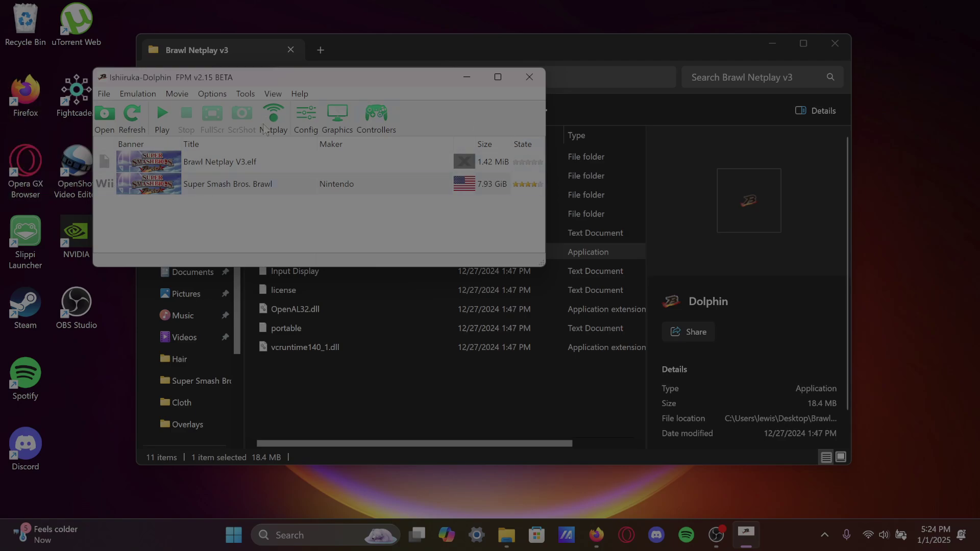
# Step: Host a NetPlay session from the Super Smash Bros. Brawl game list entry
pyautogui.rightClick(218, 191)
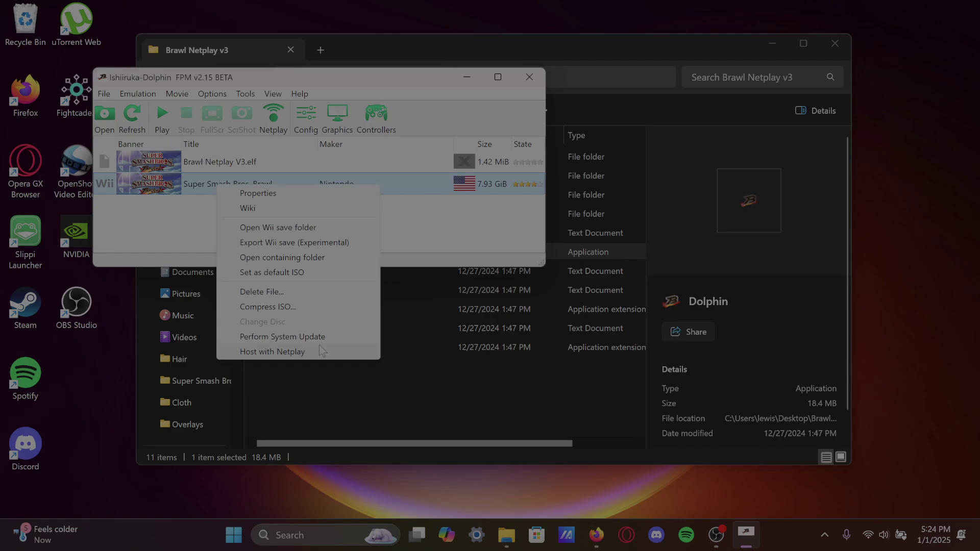
pyautogui.click(286, 352)
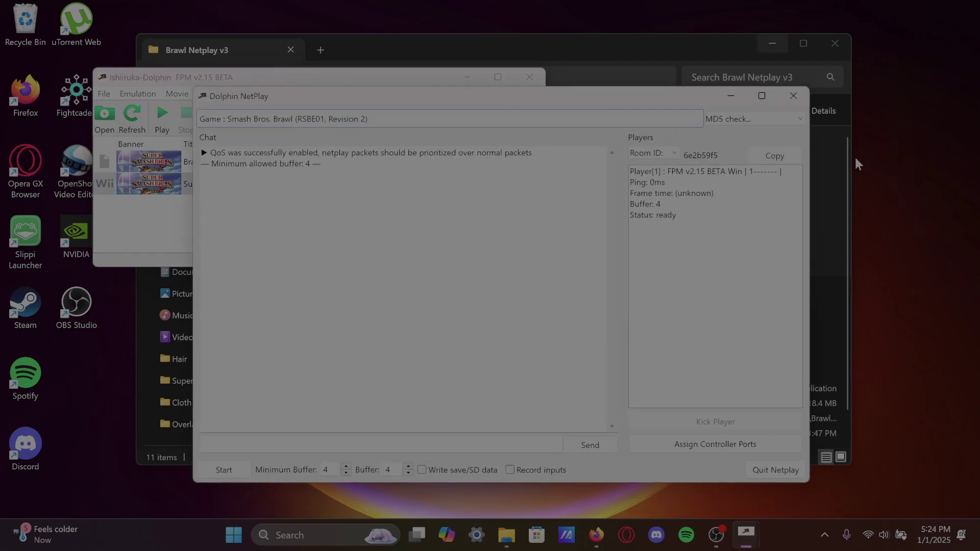